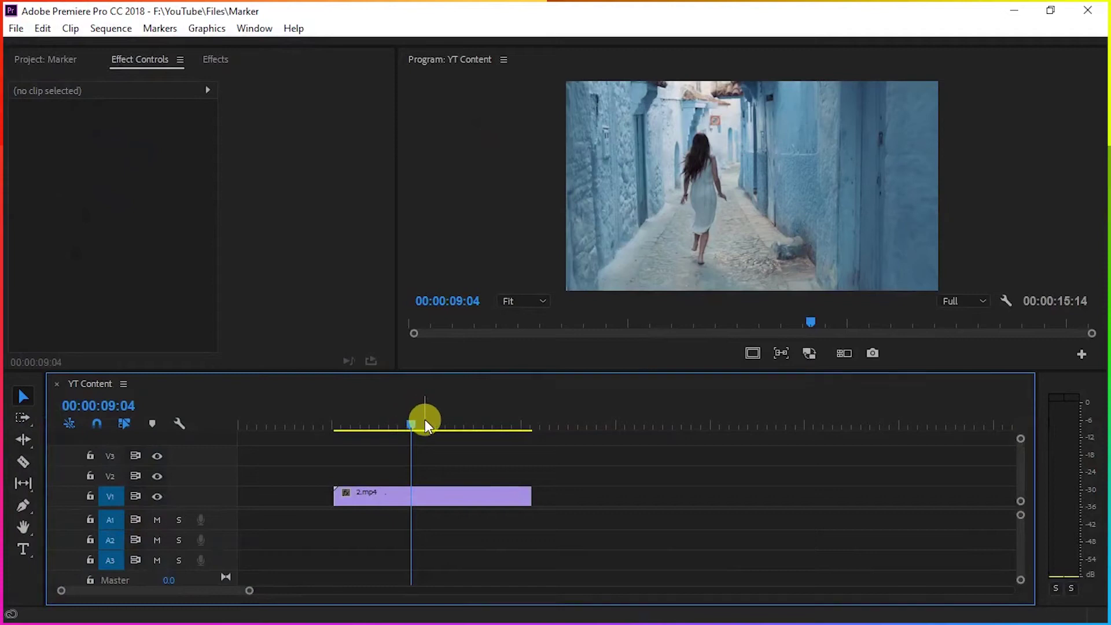
# - Scrub the frames around the 9-second point and briefly inspect the 2.mp4 clip
pyautogui.moveTo(425, 421); pyautogui.dragTo(411, 425)
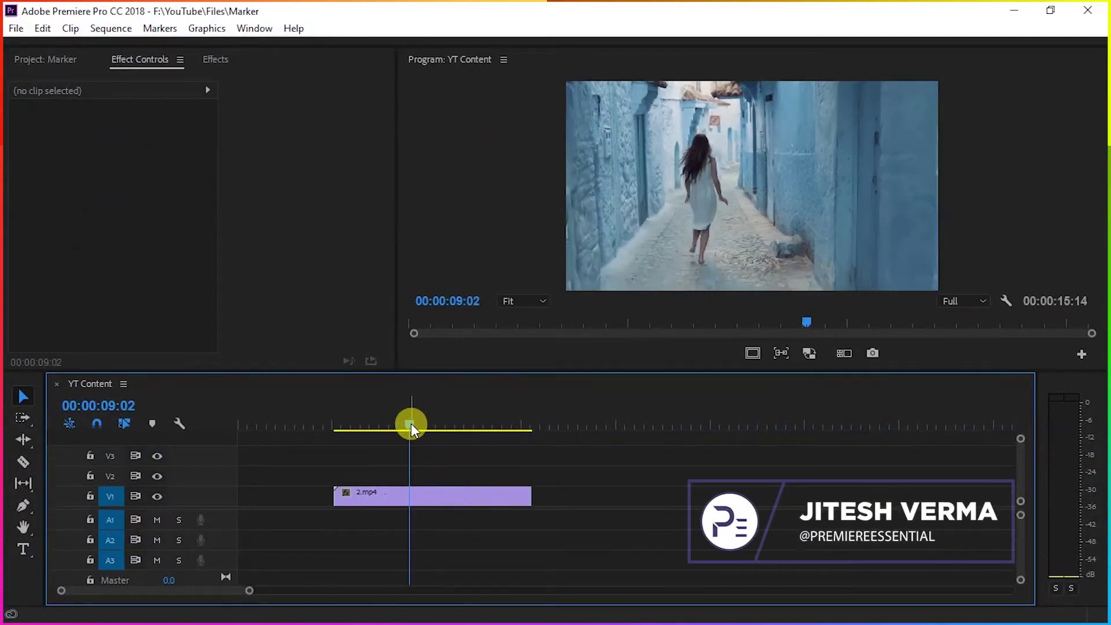
pyautogui.moveTo(411, 426)
pyautogui.mouseDown()
pyautogui.moveTo(424, 425)
pyautogui.moveTo(374, 426)
pyautogui.moveTo(443, 415)
pyautogui.moveTo(416, 418)
pyautogui.mouseUp()
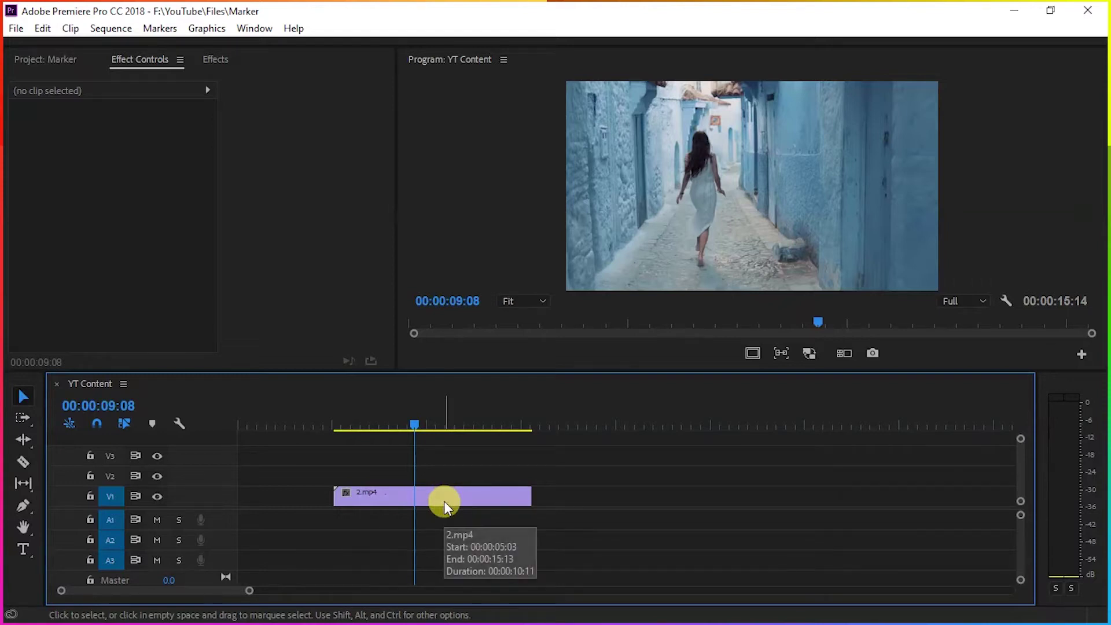
pyautogui.click(443, 501)
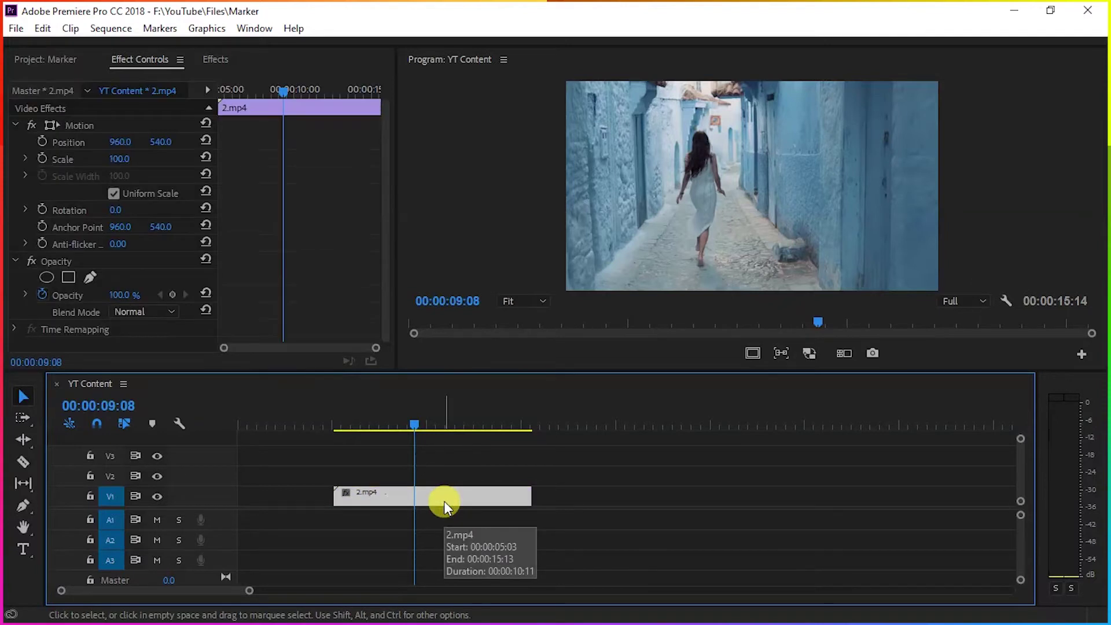
pyautogui.click(439, 480)
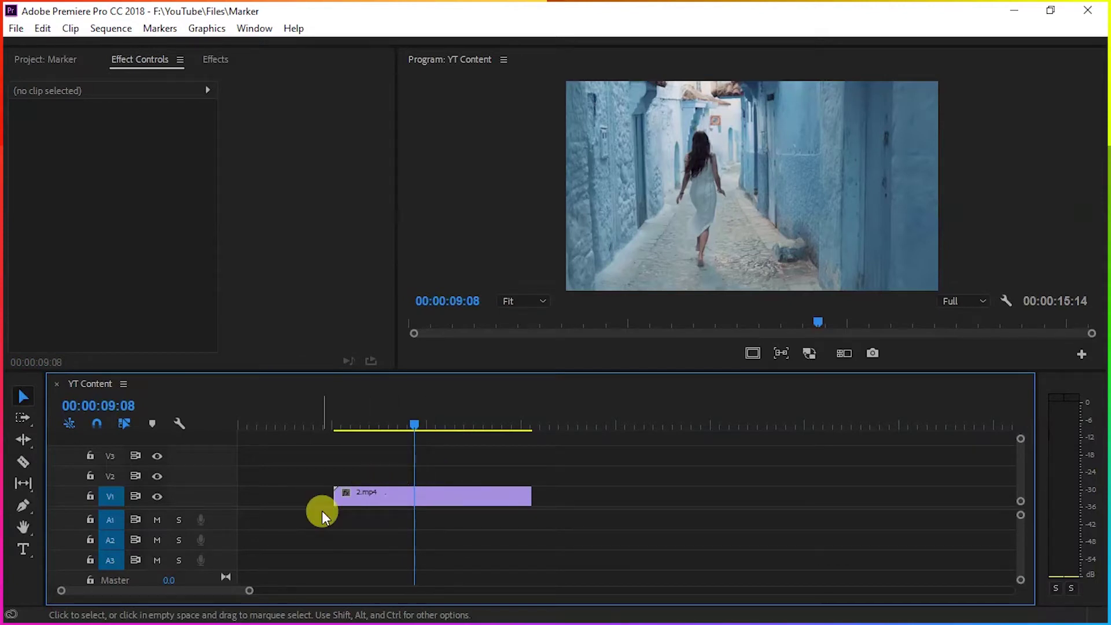
# - Drop a marker at 00:00:09:08 and open its Marker dialog
pyautogui.press('m')
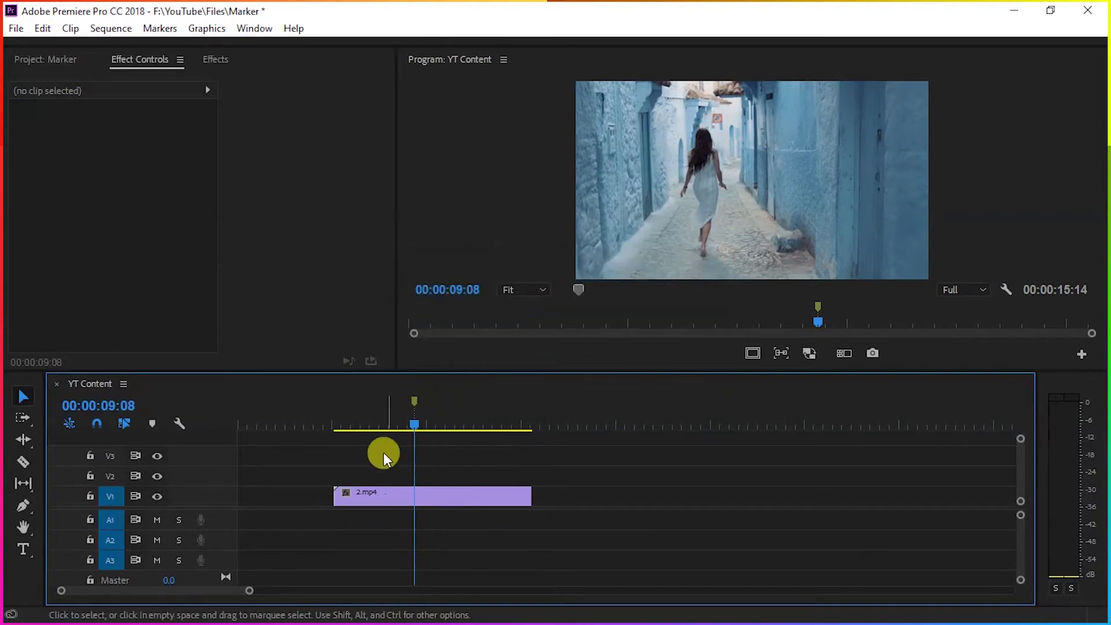
pyautogui.scroll(3, 303, 481)
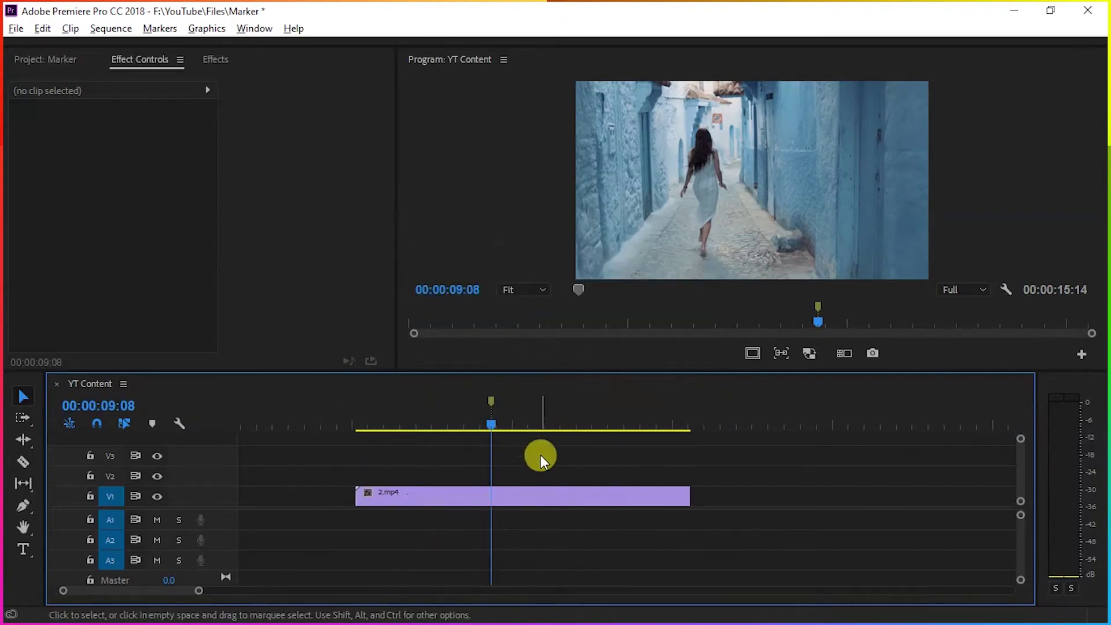
pyautogui.doubleClick(491, 400)
pyautogui.moveTo(539, 18); pyautogui.dragTo(352, 28)
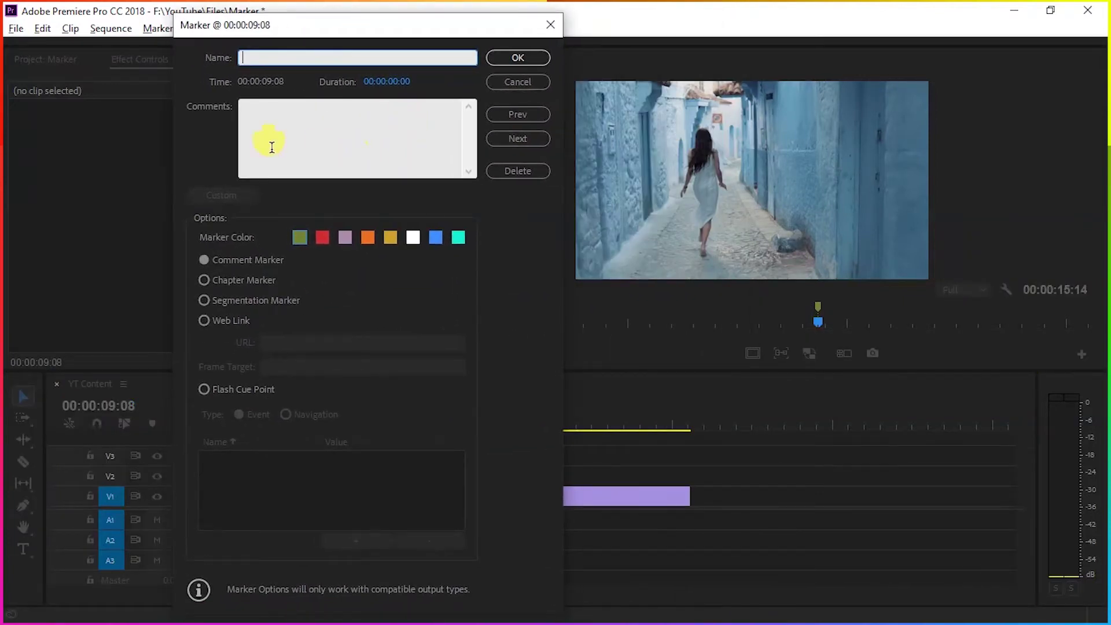
# - Name the new marker 'Audio'
pyautogui.click(295, 109)
pyautogui.click(283, 55)
pyautogui.write('Audio')
pyautogui.click(282, 116)
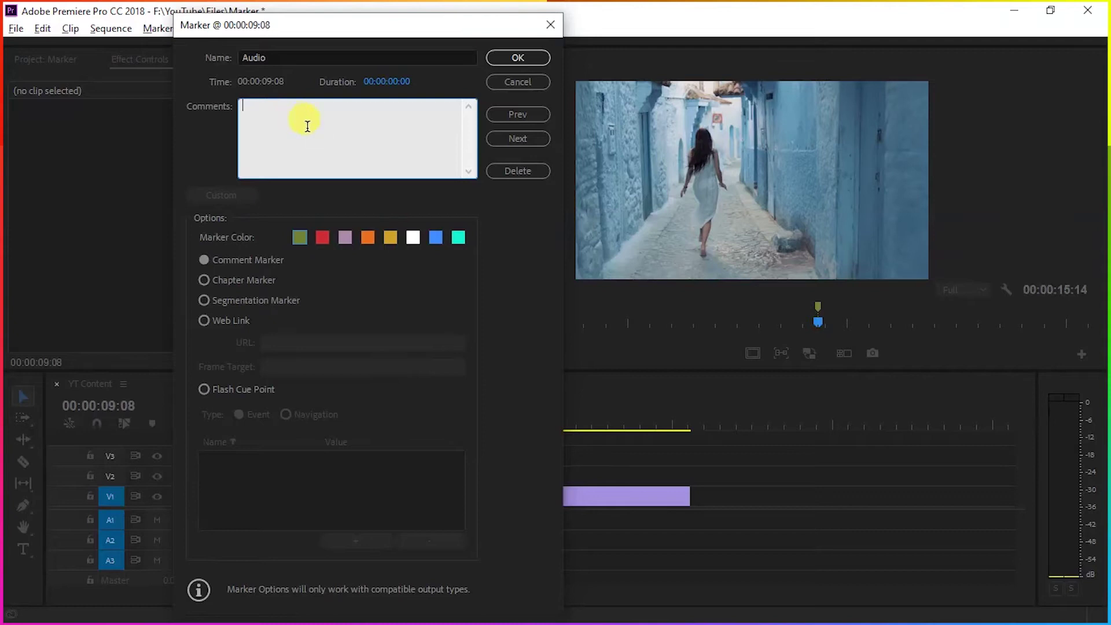
pyautogui.click(295, 91)
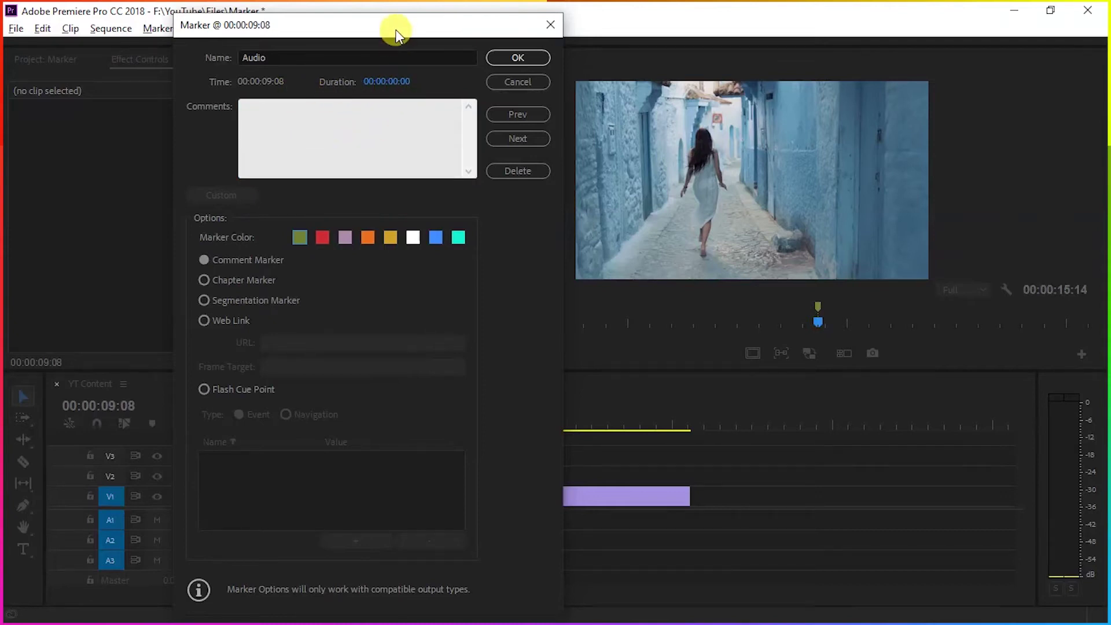
# - Give the Audio marker a 00:00:05:00 duration and apply it with OK
pyautogui.moveTo(397, 29); pyautogui.dragTo(277, 23)
pyautogui.click(280, 75)
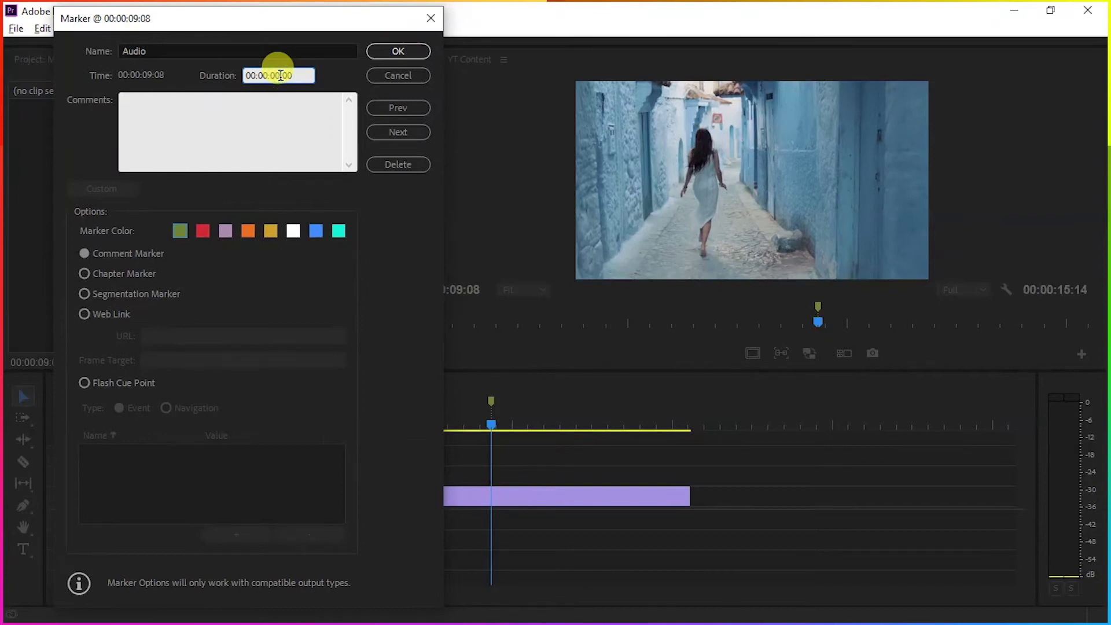
pyautogui.write('5')
pyautogui.press('Tab')
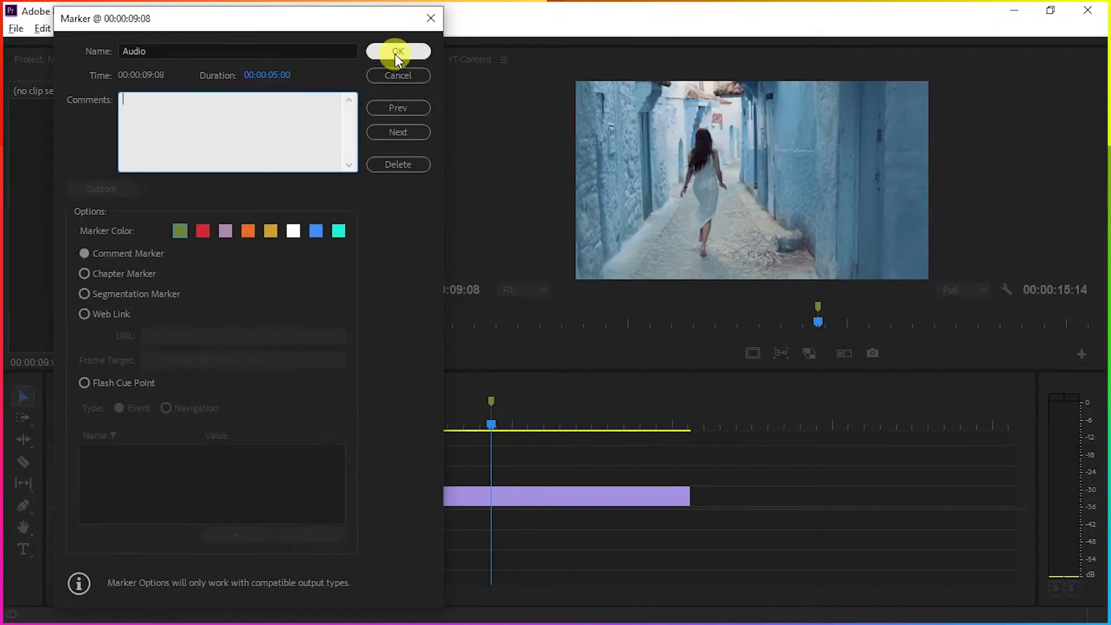
pyautogui.click(398, 53)
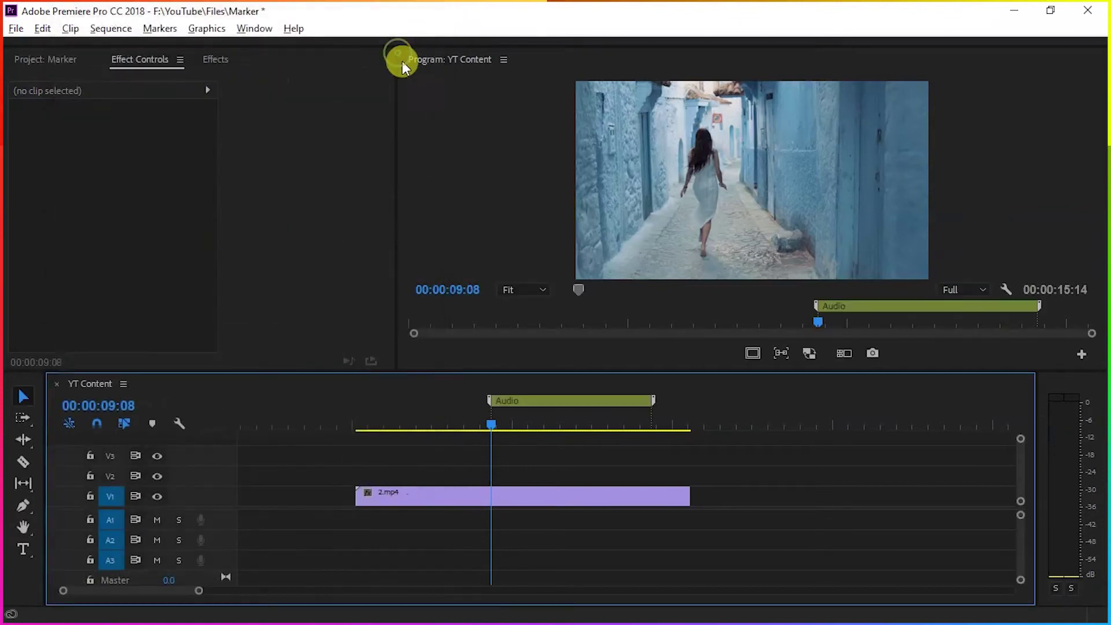
# - Reopen the Audio marker and try Chapter, Segmentation, Web Link, then back to Comment
pyautogui.doubleClick(610, 402)
pyautogui.moveTo(555, 35); pyautogui.dragTo(324, 32)
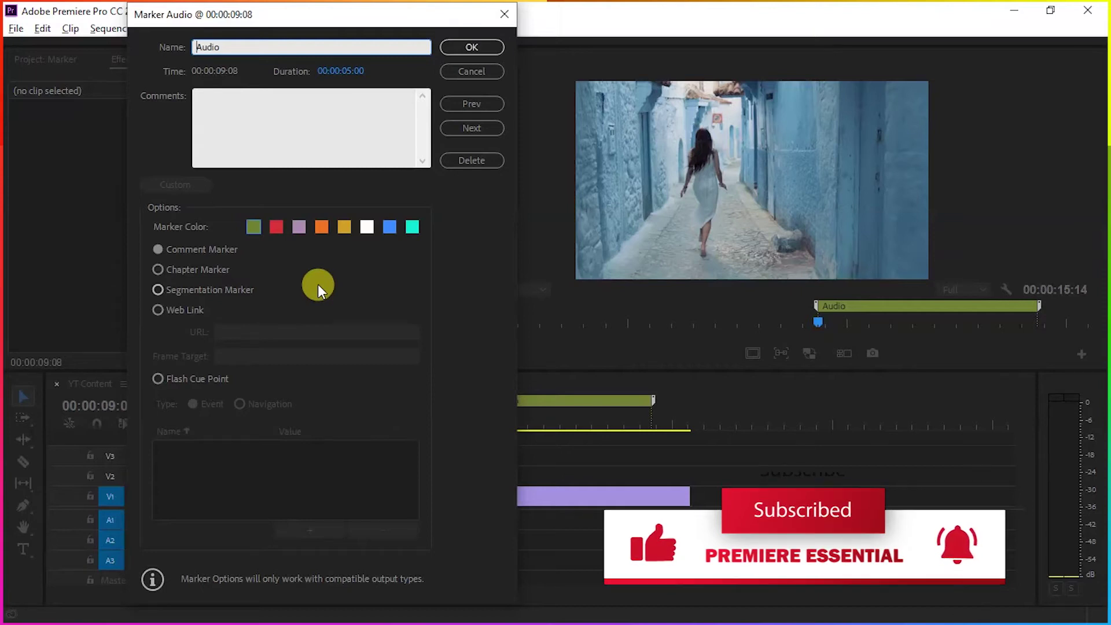
pyautogui.click(211, 268)
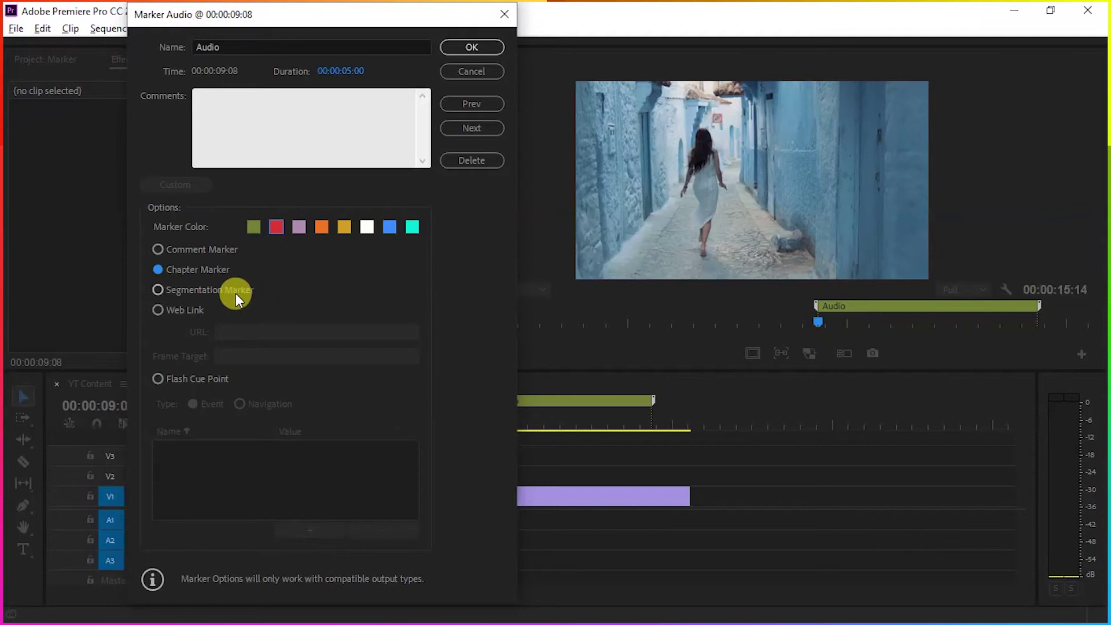
pyautogui.click(204, 293)
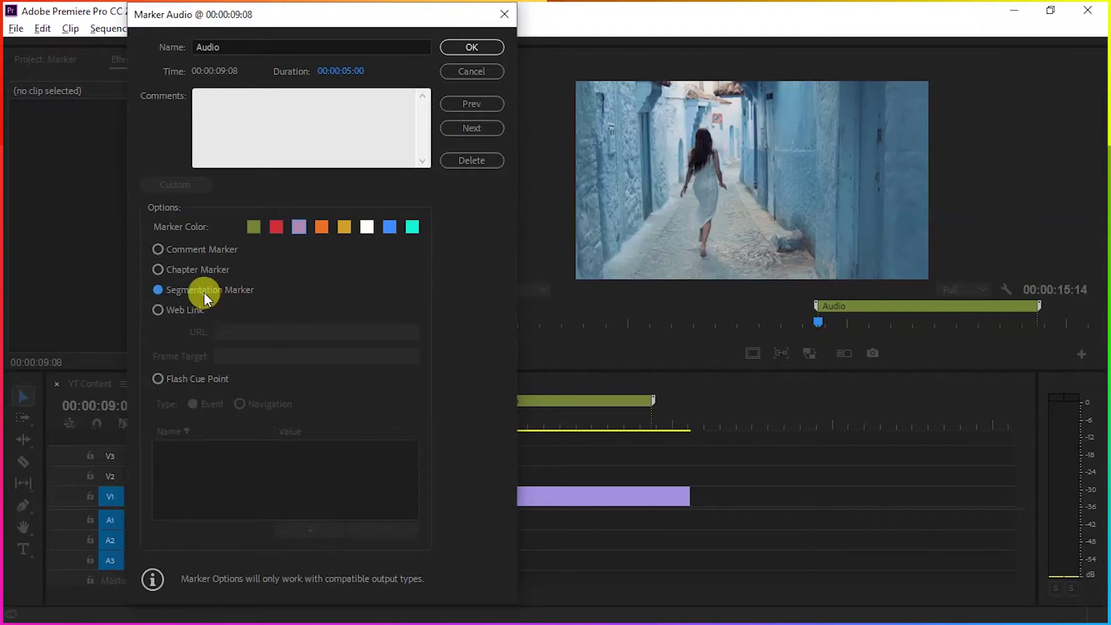
pyautogui.click(179, 312)
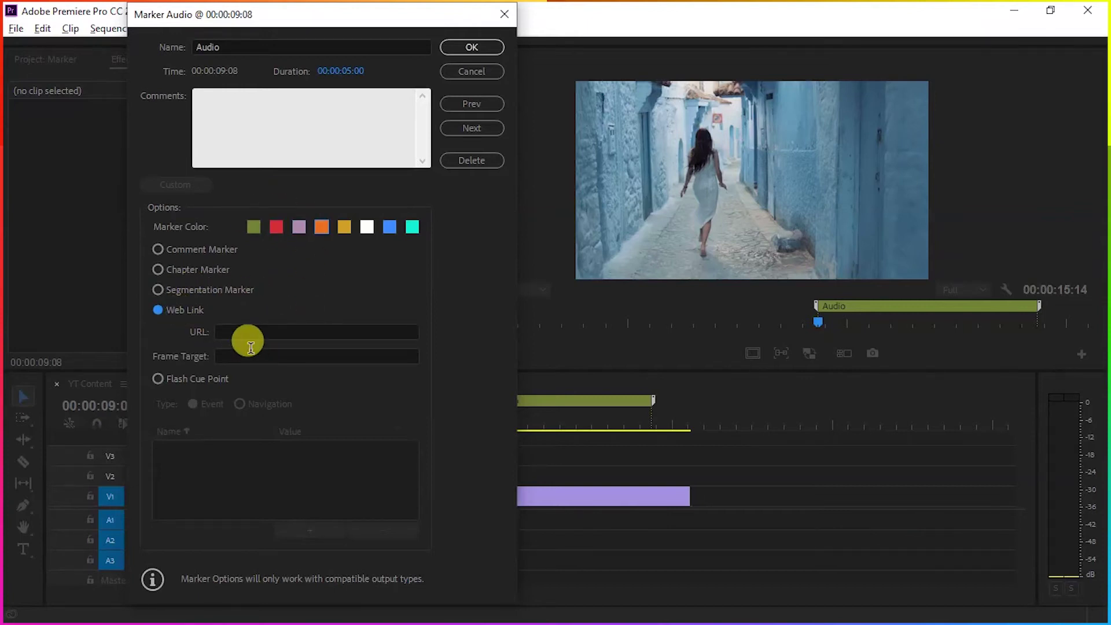
pyautogui.click(191, 249)
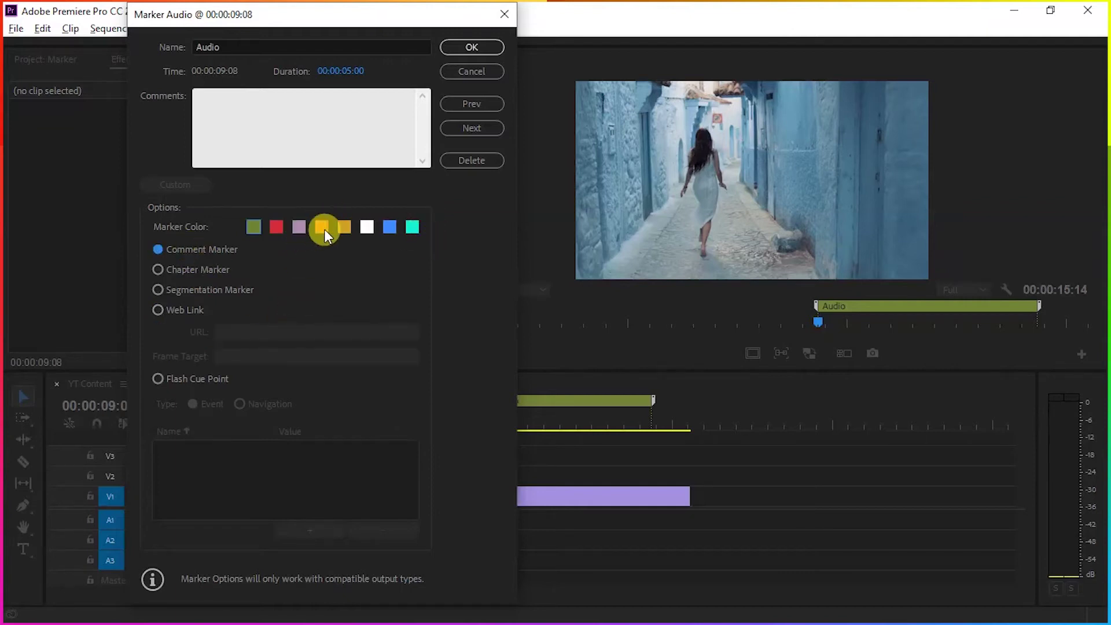
# - Try Flash Cue Point with Event and Navigation types, then step back and confirm
pyautogui.click(177, 378)
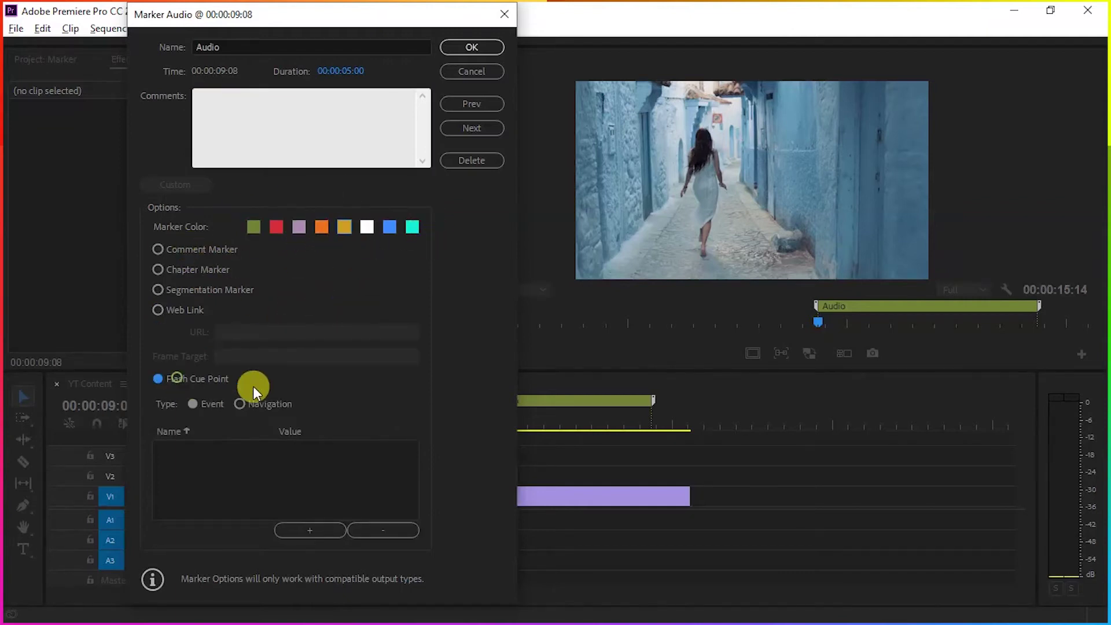
pyautogui.click(202, 403)
pyautogui.click(266, 403)
pyautogui.click(472, 102)
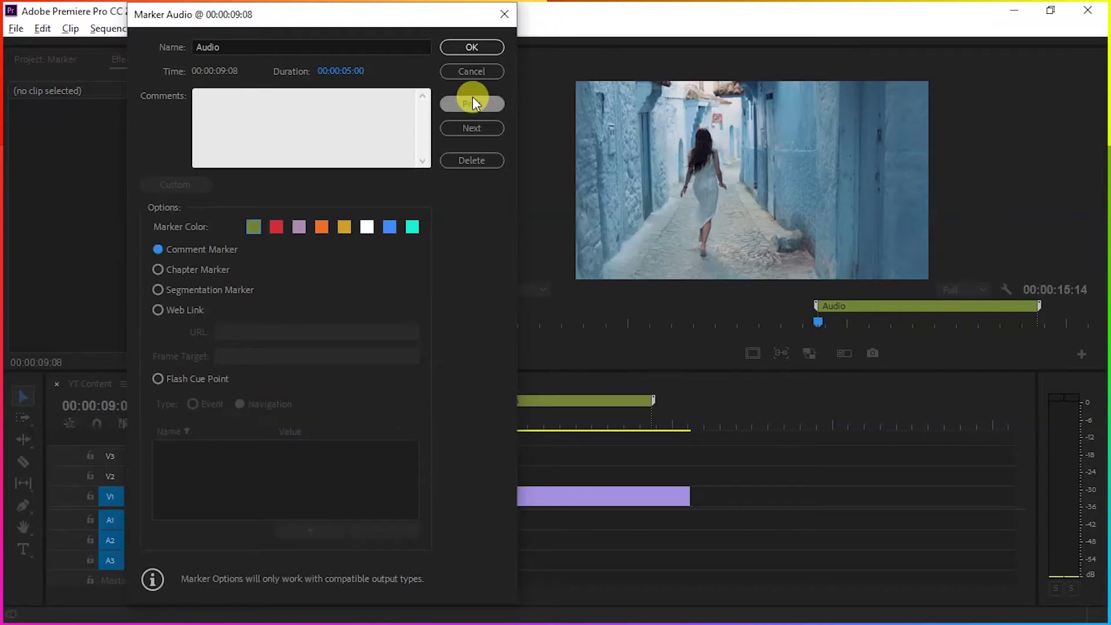
pyautogui.click(474, 47)
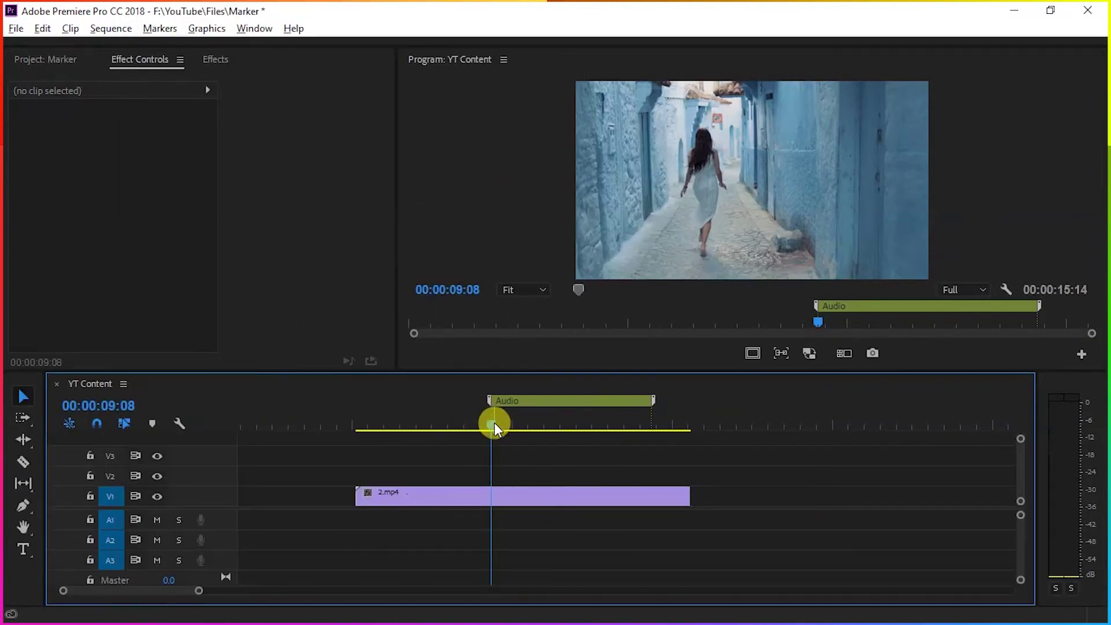
# - Change the Audio marker's duration to 00:00:00:00 and confirm
pyautogui.moveTo(495, 422); pyautogui.dragTo(537, 424)
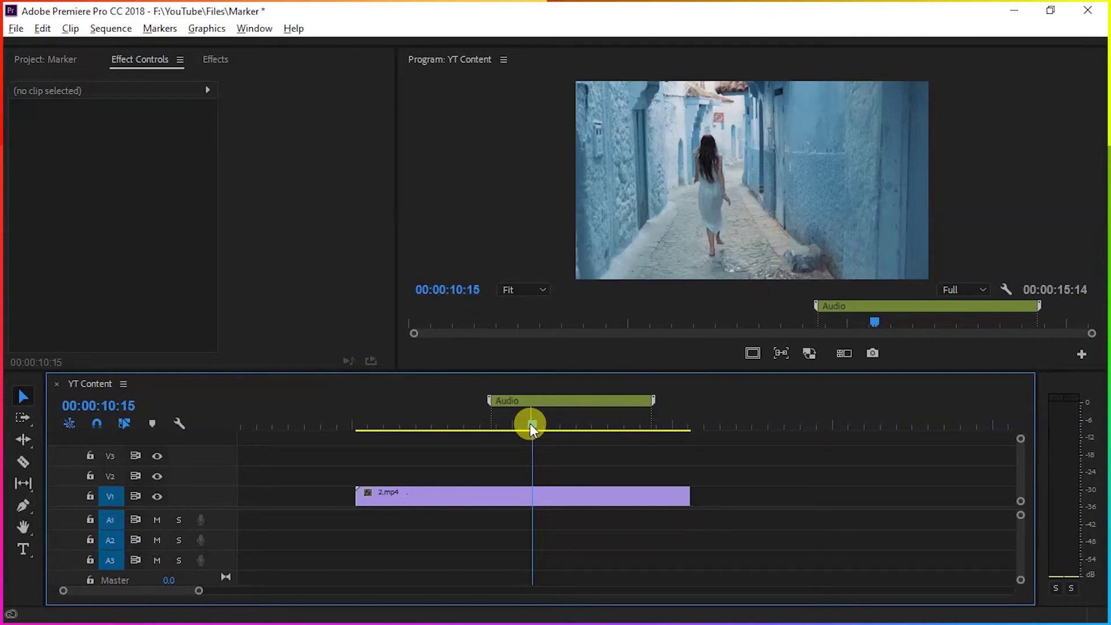
pyautogui.doubleClick(579, 398)
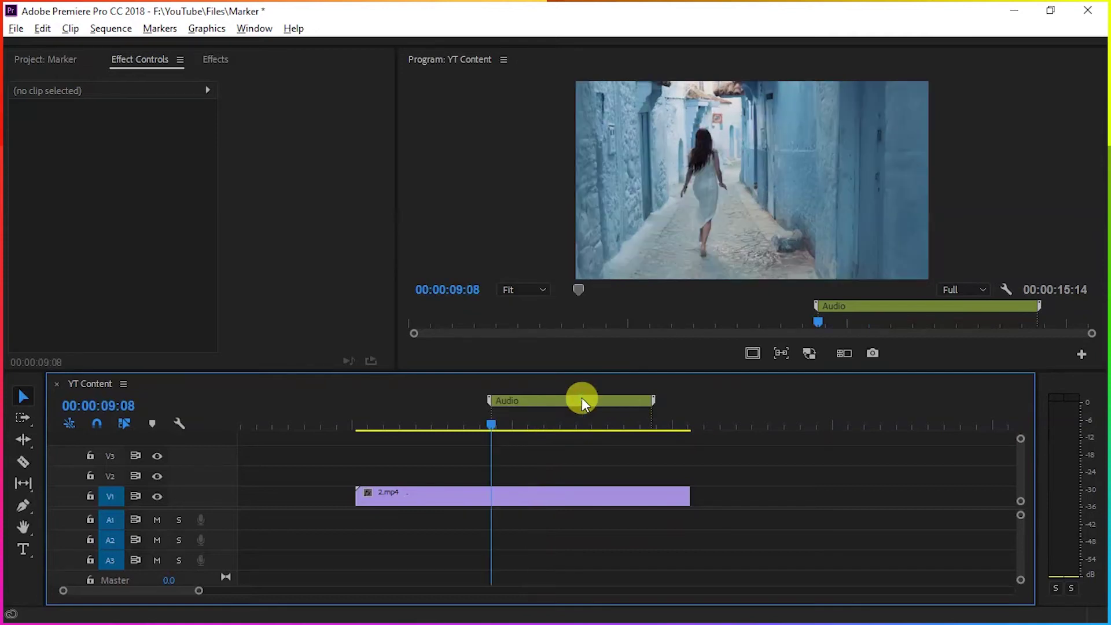
pyautogui.moveTo(500, 21); pyautogui.dragTo(343, 19)
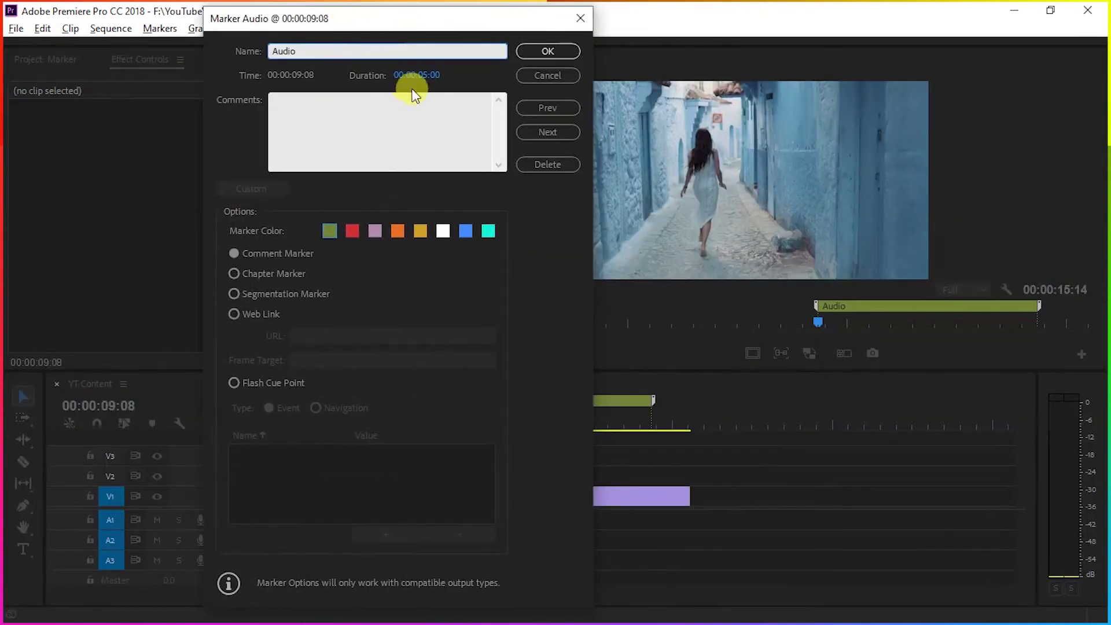
pyautogui.click(426, 74)
pyautogui.click(544, 52)
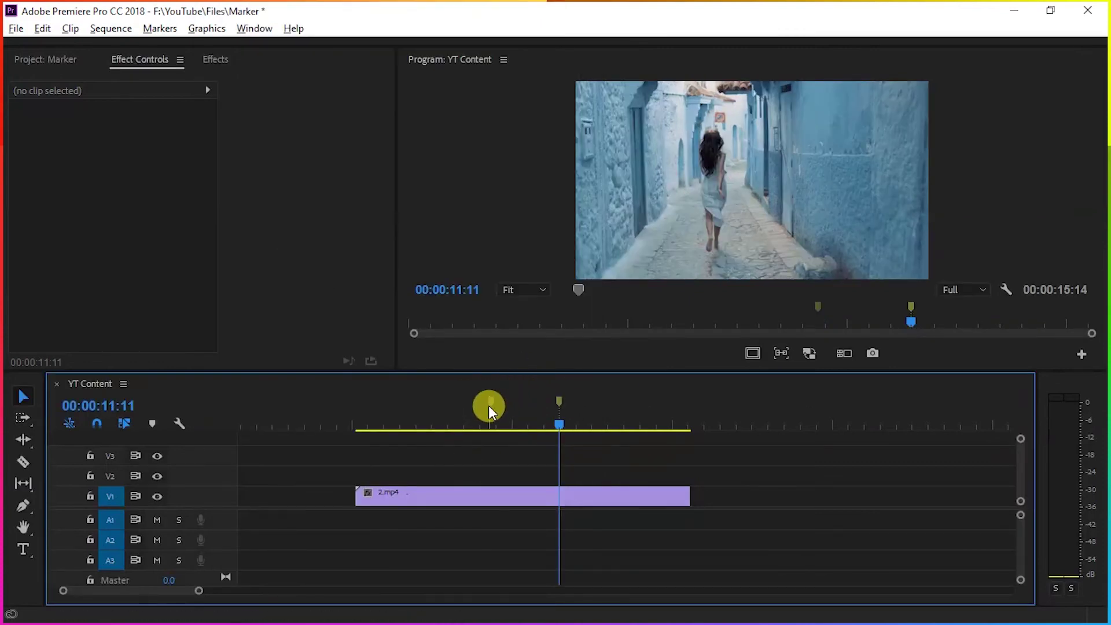
# - Add markers at 00:00:13:10 and 00:00:07:16, then return the playhead to 13:10
pyautogui.moveTo(600, 424)
pyautogui.mouseDown()
pyautogui.moveTo(622, 425)
pyautogui.moveTo(437, 417)
pyautogui.mouseUp()
pyautogui.press('m')
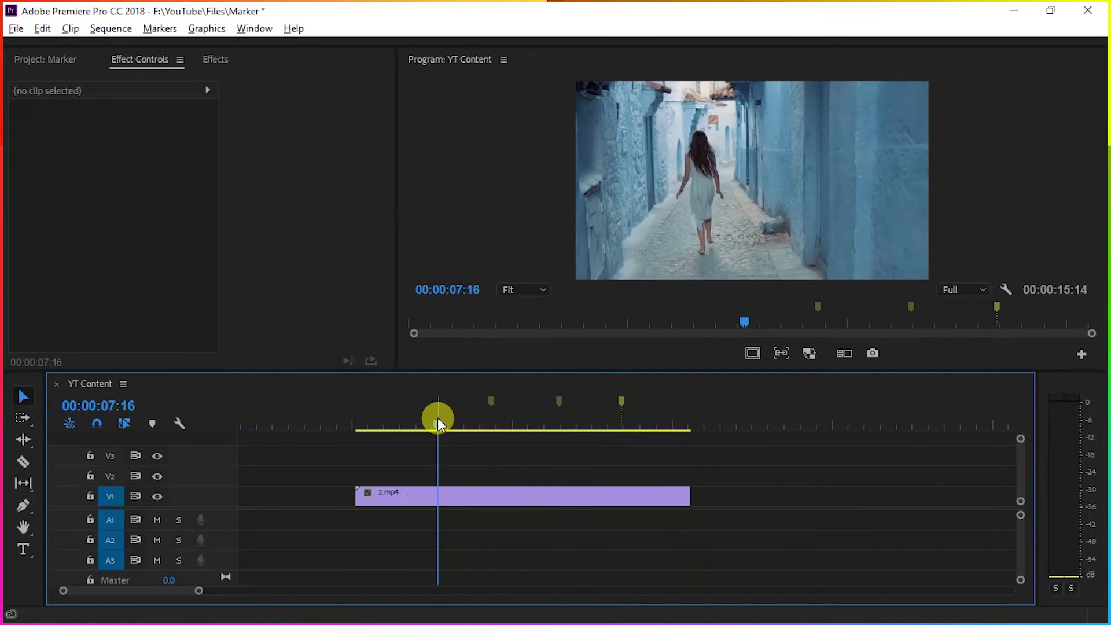
pyautogui.press('m')
pyautogui.click(621, 403)
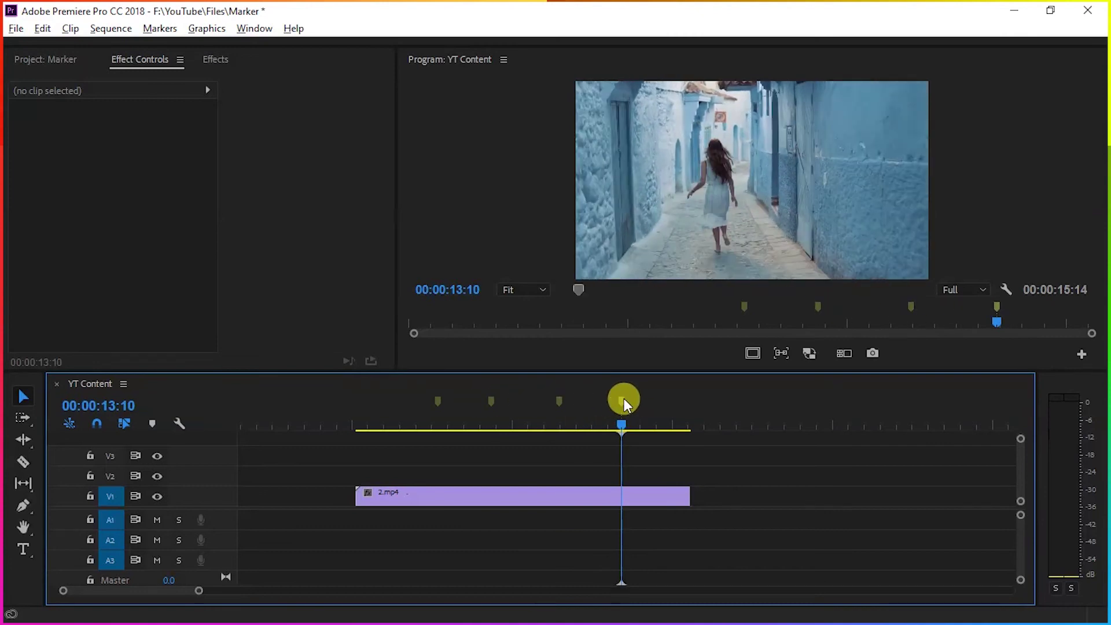
pyautogui.moveTo(623, 399)
pyautogui.mouseDown()
pyautogui.moveTo(422, 404)
pyautogui.moveTo(623, 408)
pyautogui.mouseUp()
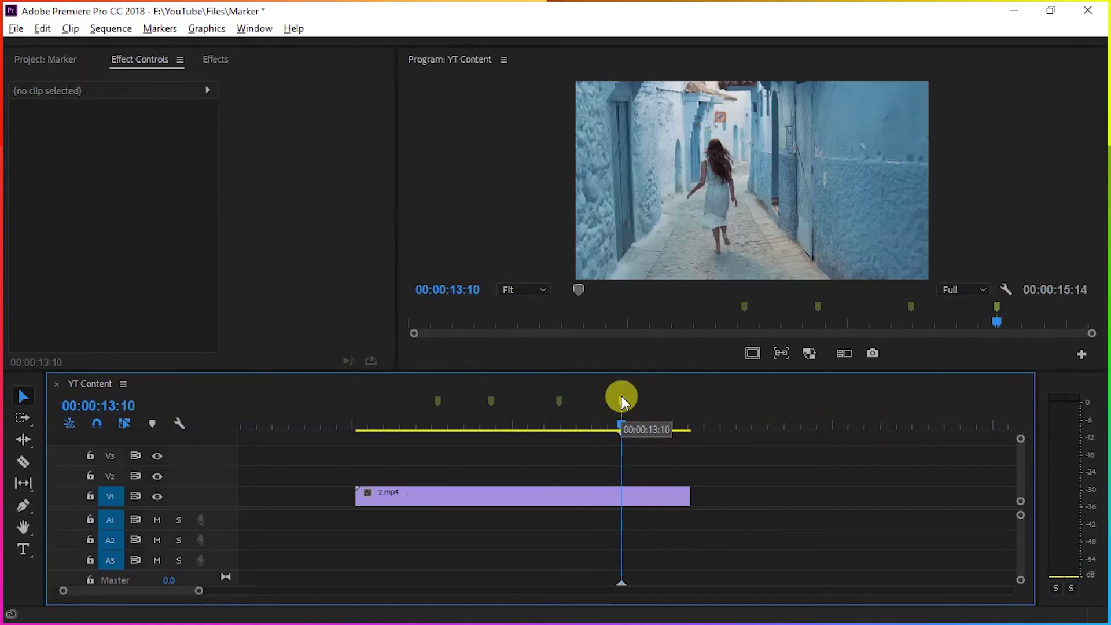
# - Delete the markers at 13:10 and 11:11, then reopen the Audio marker at 00:00:09:08
pyautogui.doubleClick(621, 397)
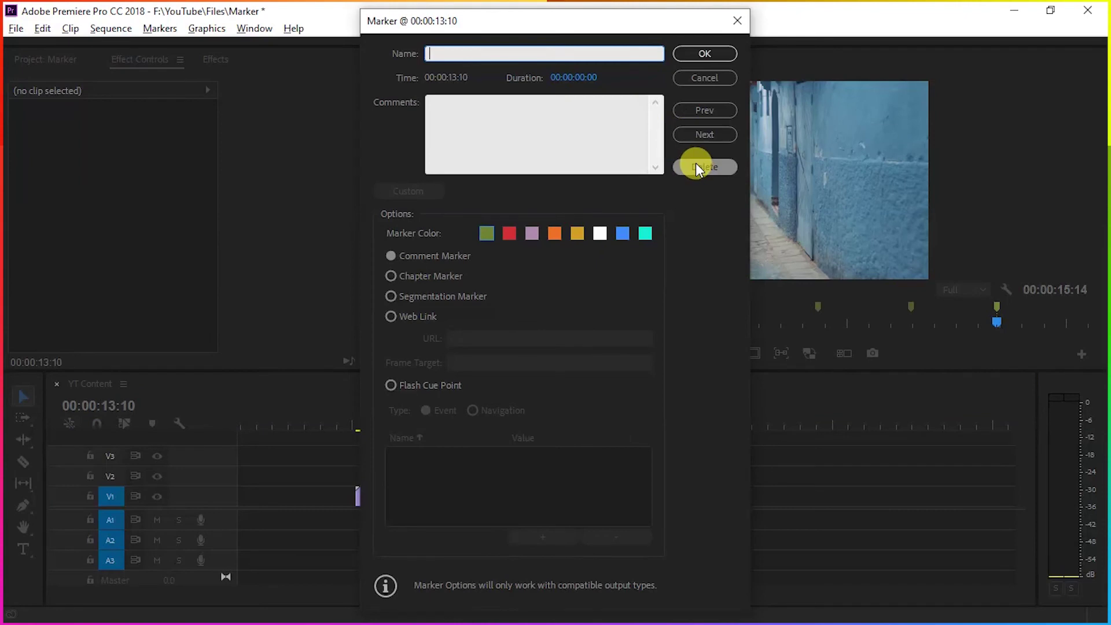
pyautogui.click(697, 167)
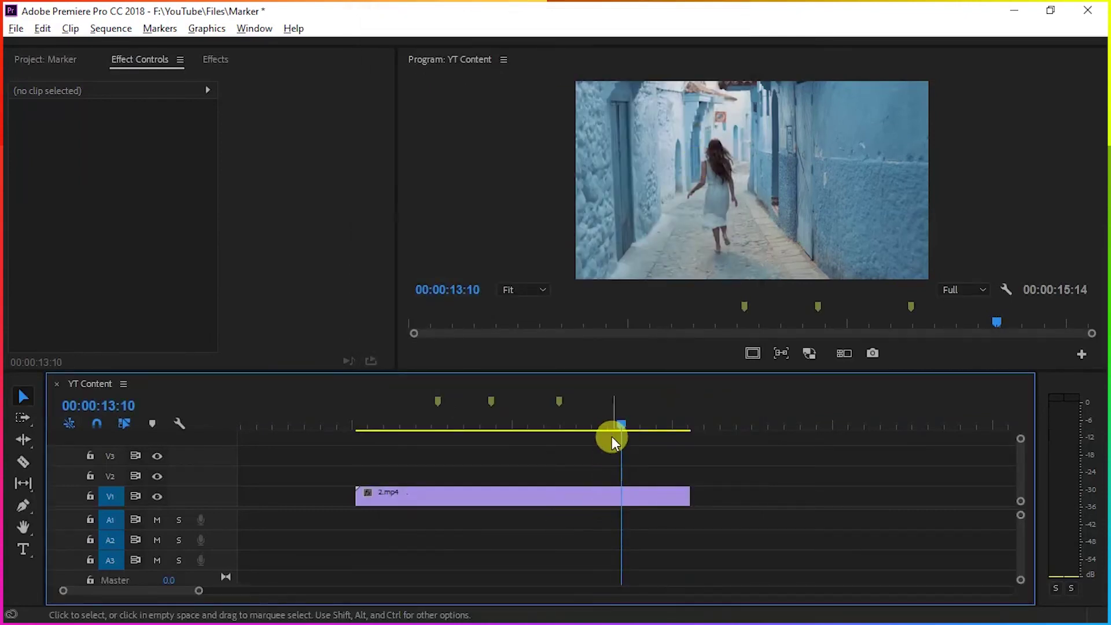
pyautogui.moveTo(620, 424); pyautogui.dragTo(595, 424)
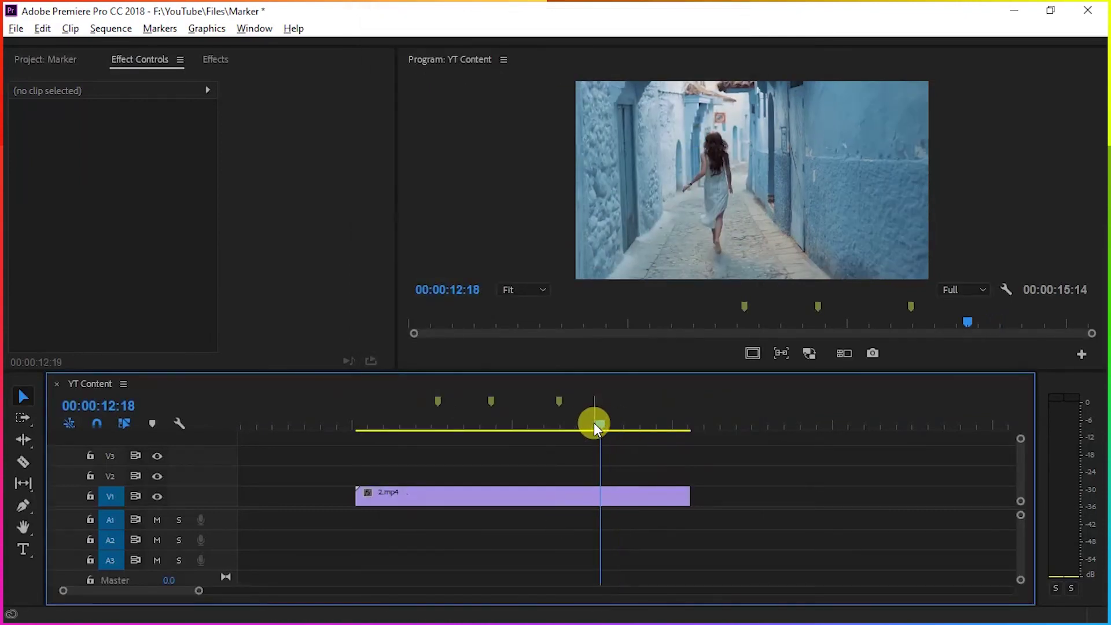
pyautogui.doubleClick(559, 404)
pyautogui.click(707, 165)
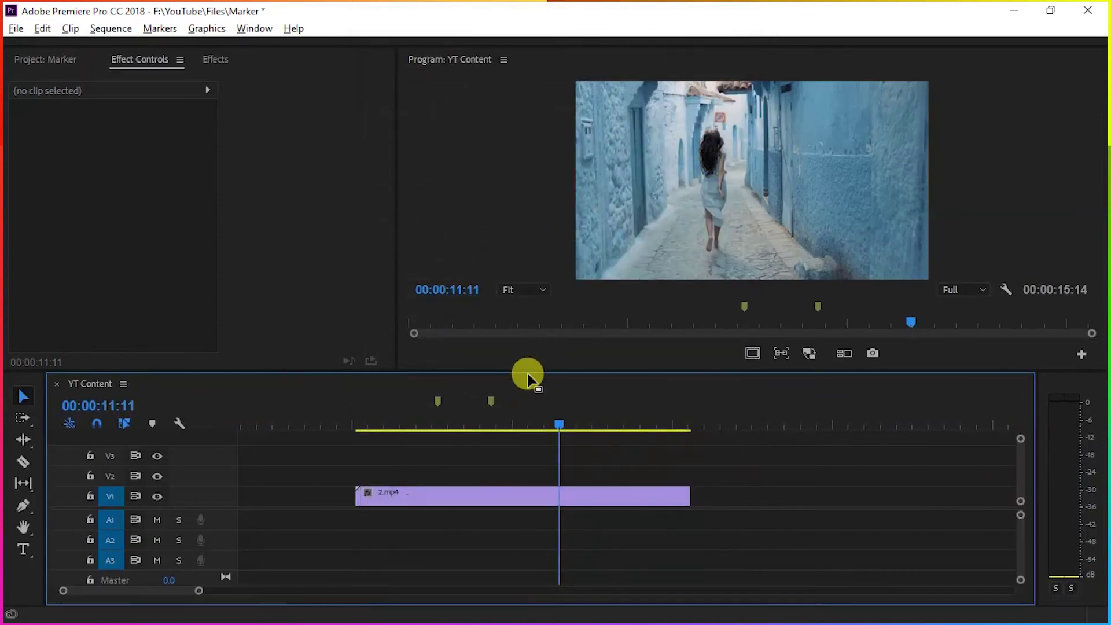
pyautogui.doubleClick(492, 400)
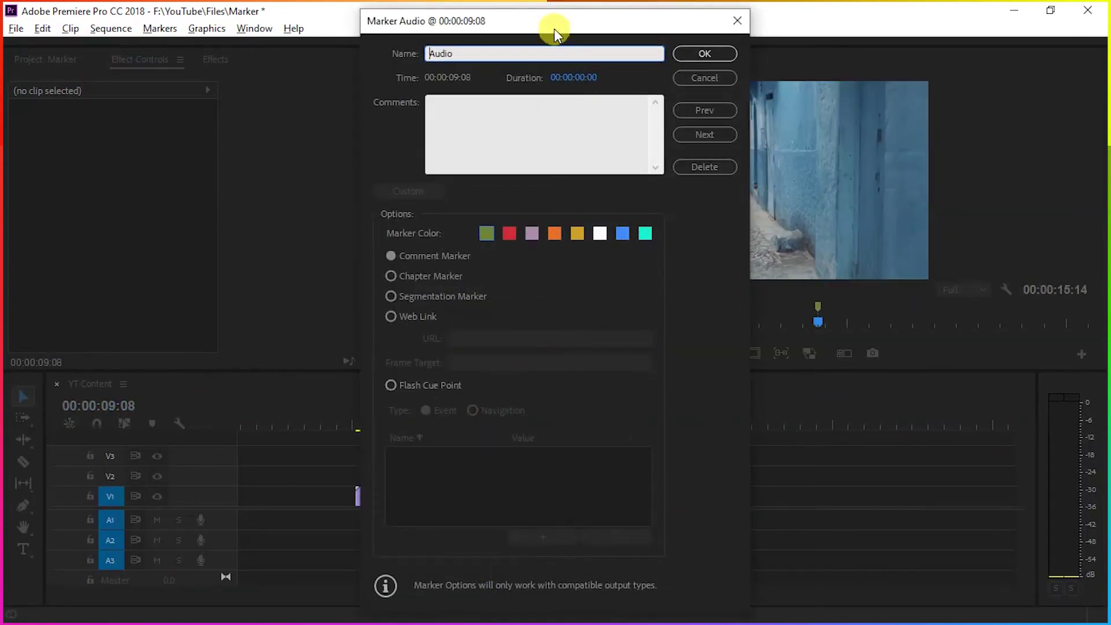
pyautogui.moveTo(644, 26); pyautogui.dragTo(855, 37)
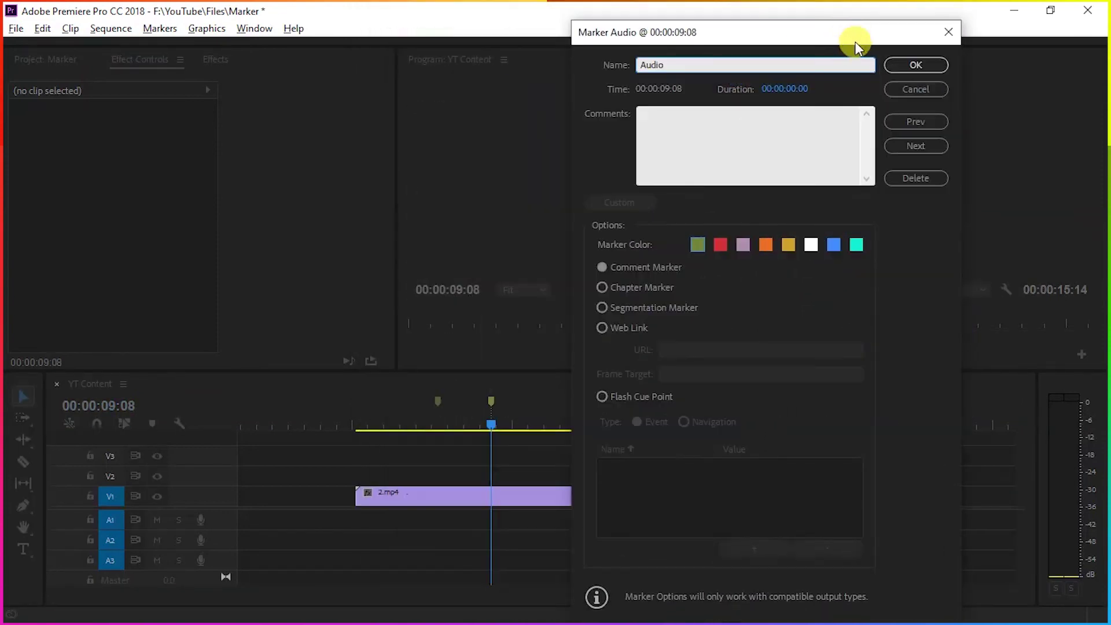
pyautogui.click(917, 121)
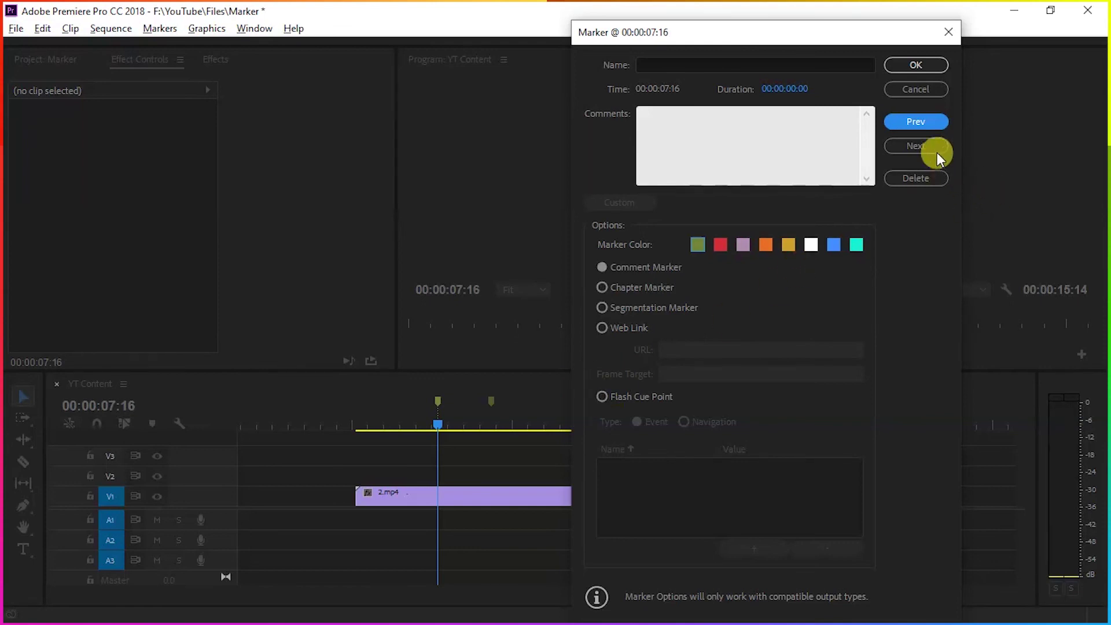
pyautogui.click(915, 146)
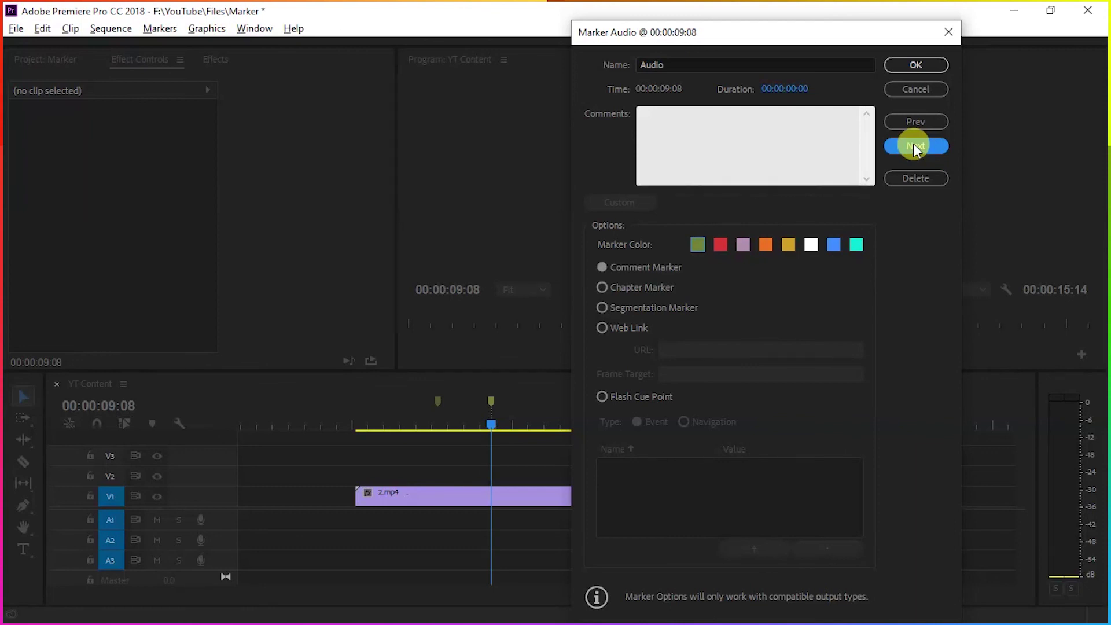
pyautogui.click(916, 118)
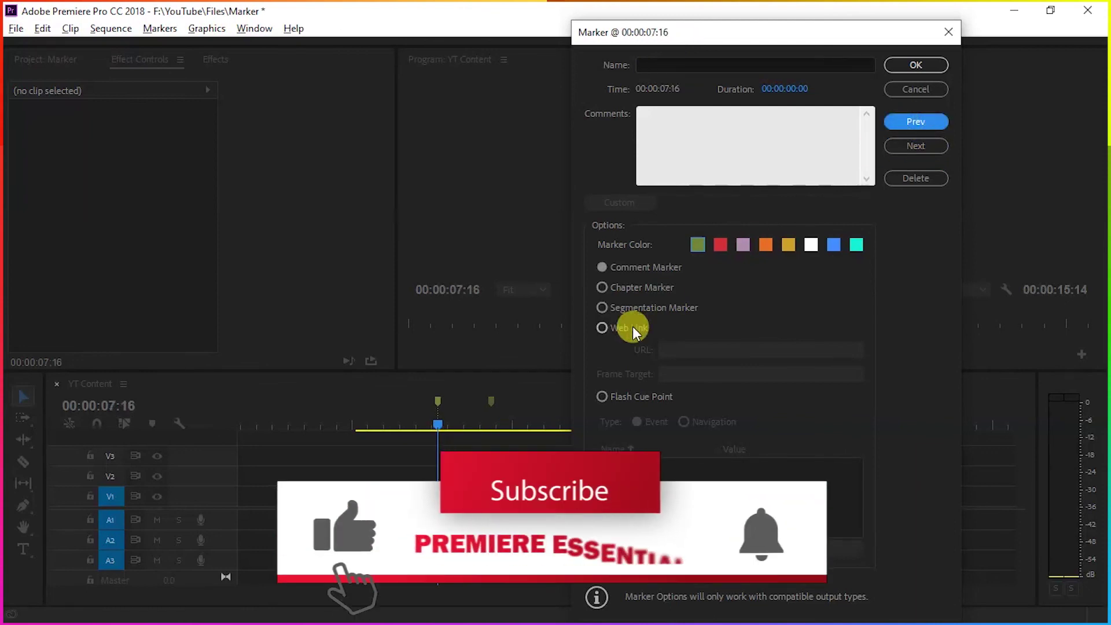
pyautogui.click(665, 124)
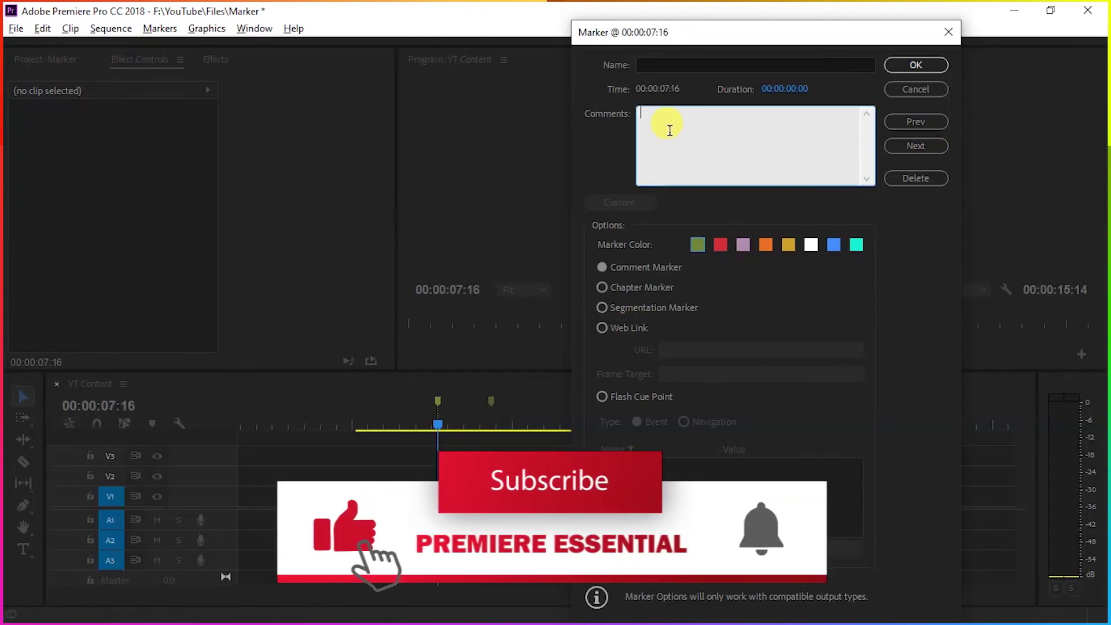
pyautogui.click(924, 124)
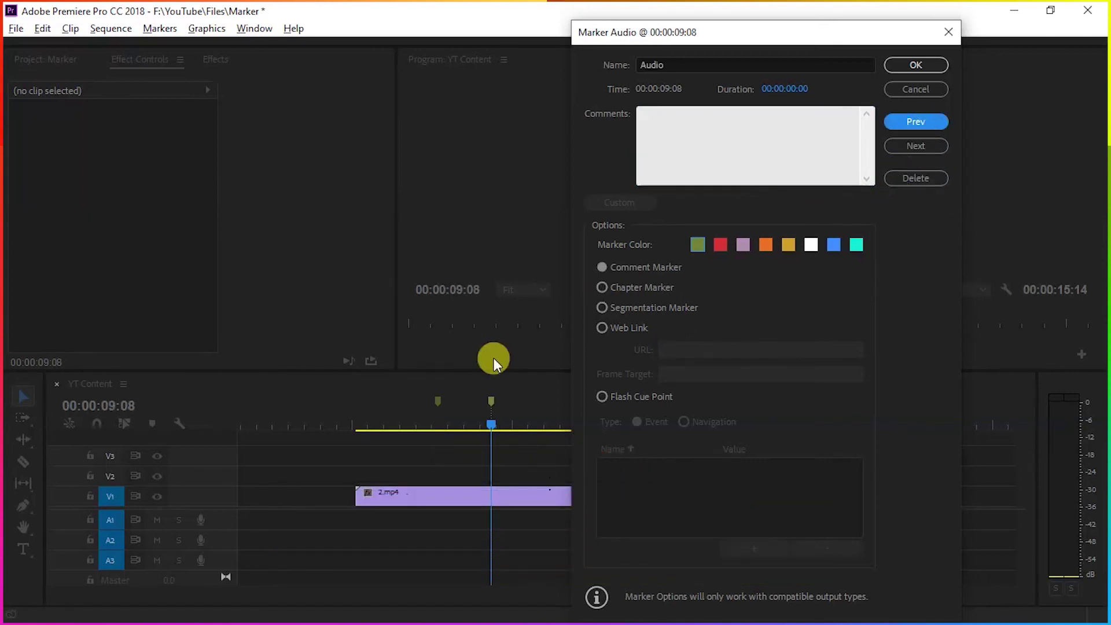